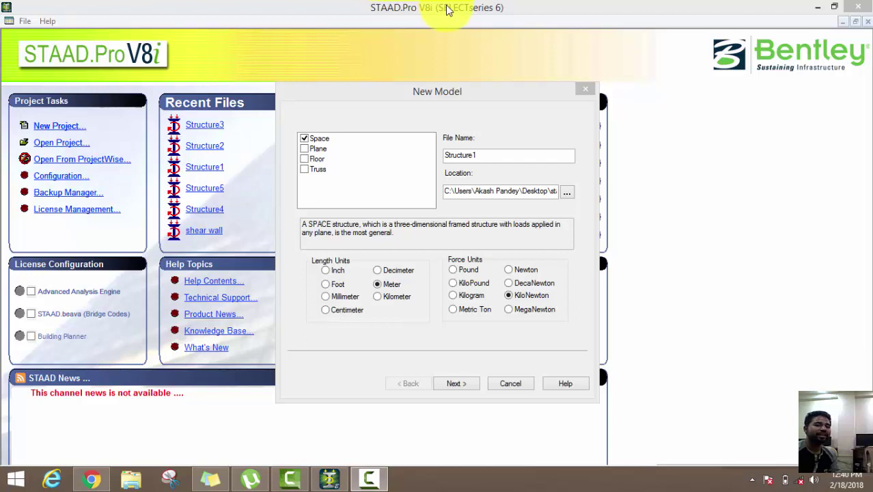
key(XF86AudioRaiseVolume)
key(XF86AudioRaiseVolume)
key(XF86AudioRaiseVolume)
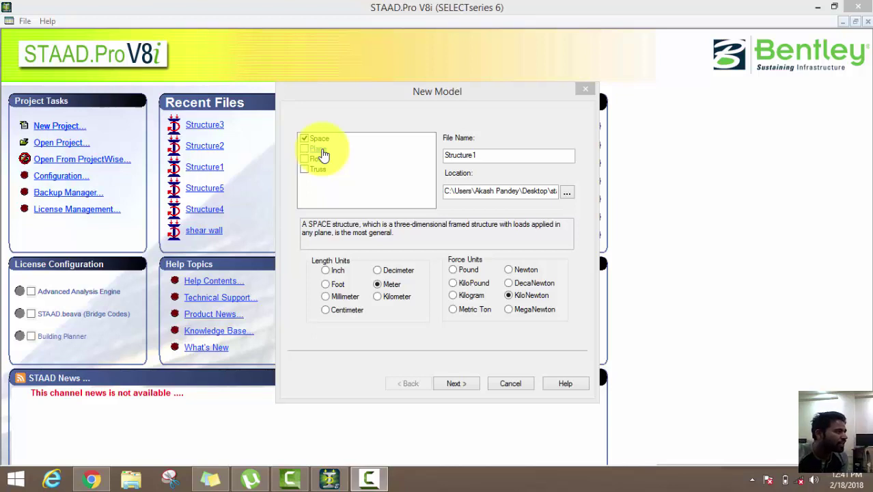
Step: Compare the descriptions of the Space, Plane, Floor and Truss structure types and choose Plane for the new model
click(320, 149)
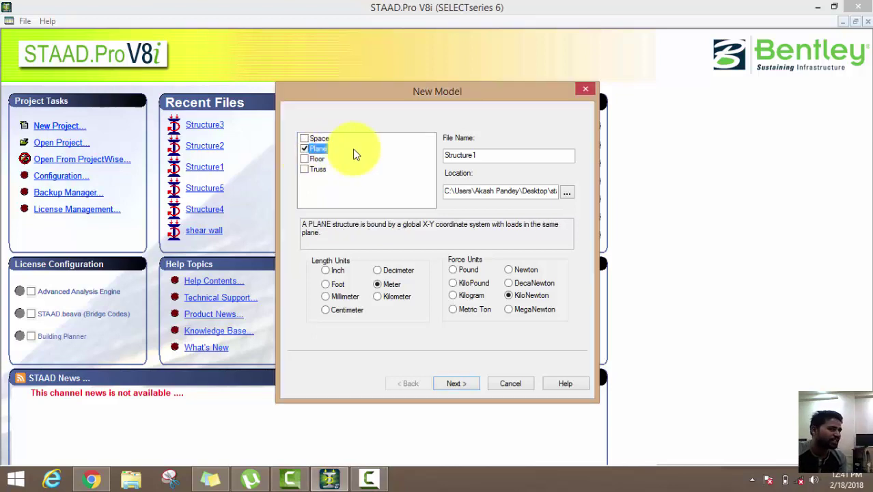
click(320, 138)
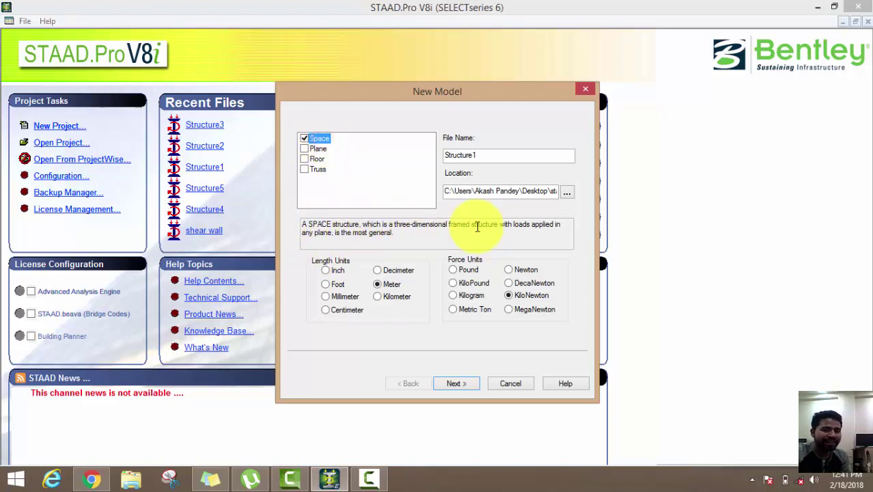
click(319, 148)
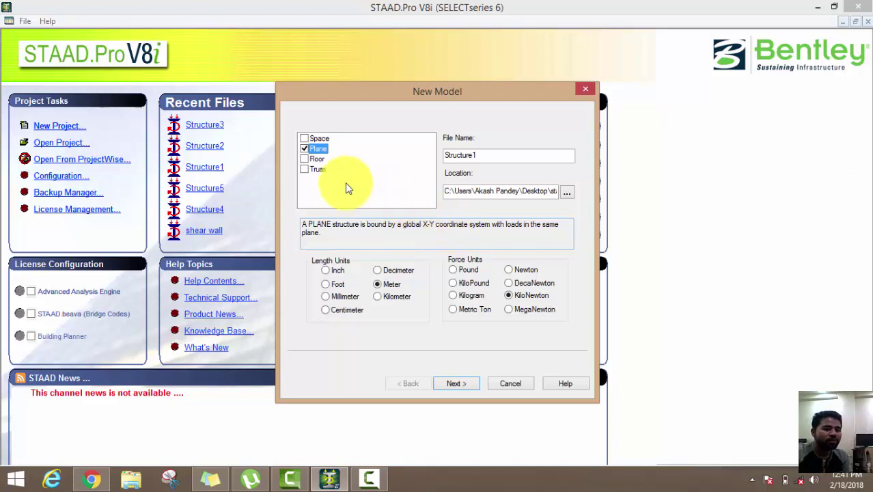
click(318, 156)
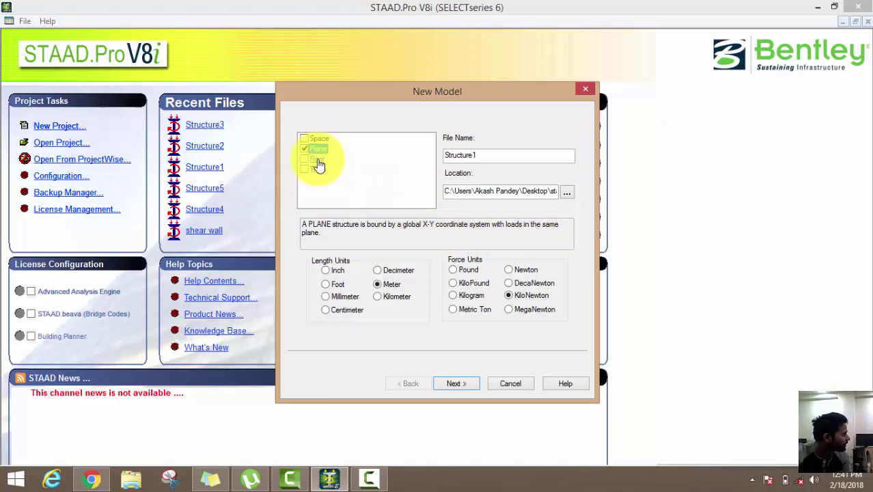
click(317, 162)
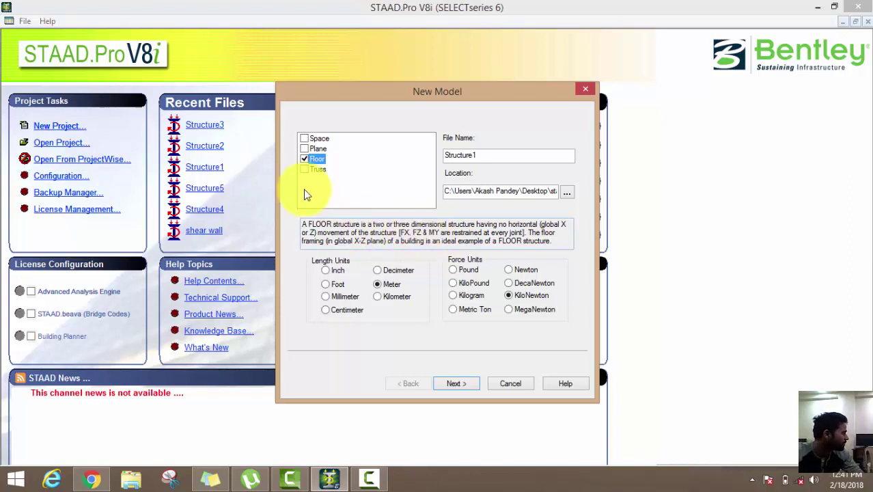
click(314, 170)
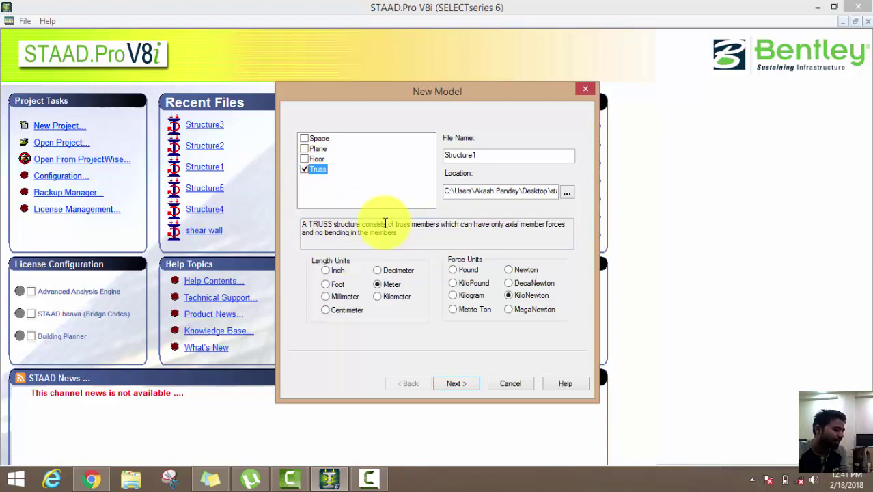
click(317, 149)
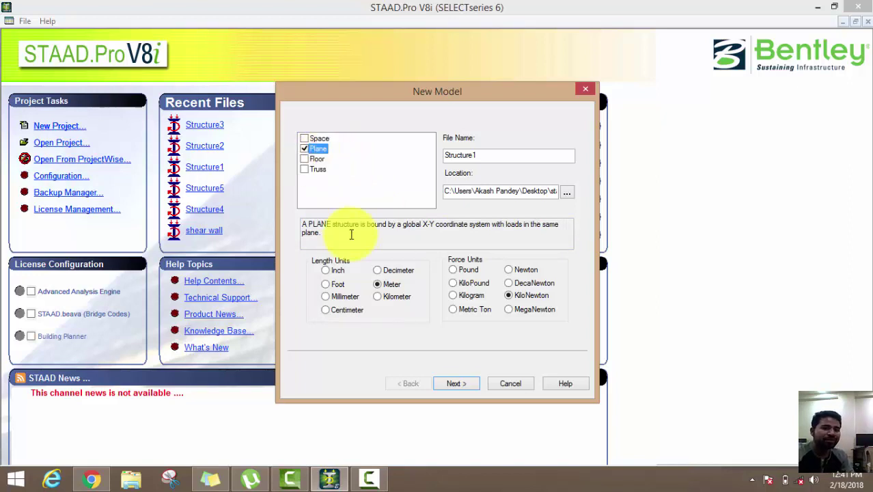
Step: Name the new model file Beam and accept the preselected folder as its save location
double_click(478, 154)
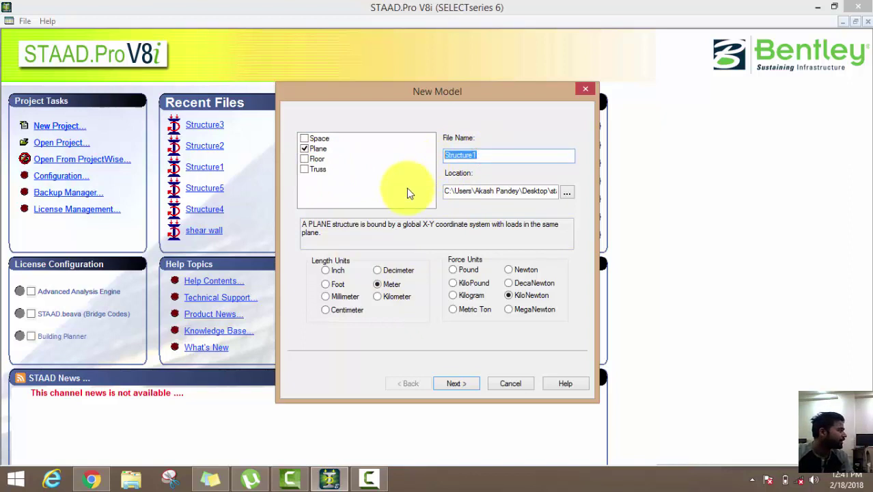
text(Beam)
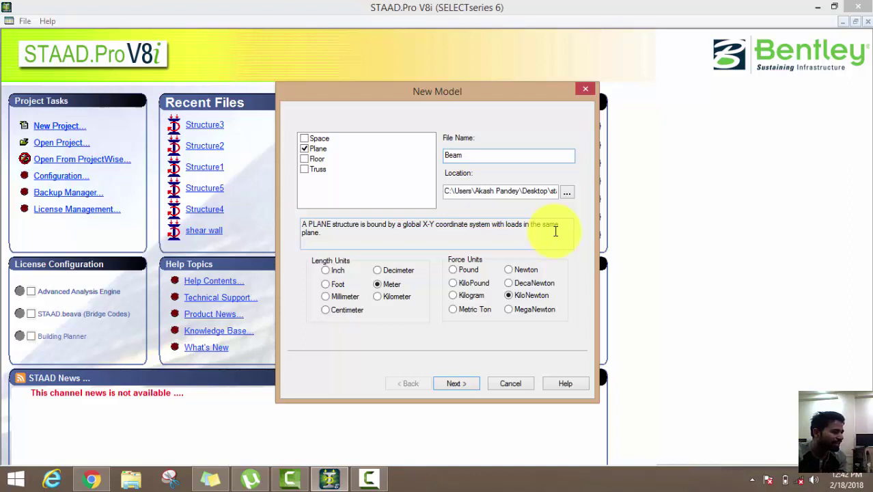
click(567, 193)
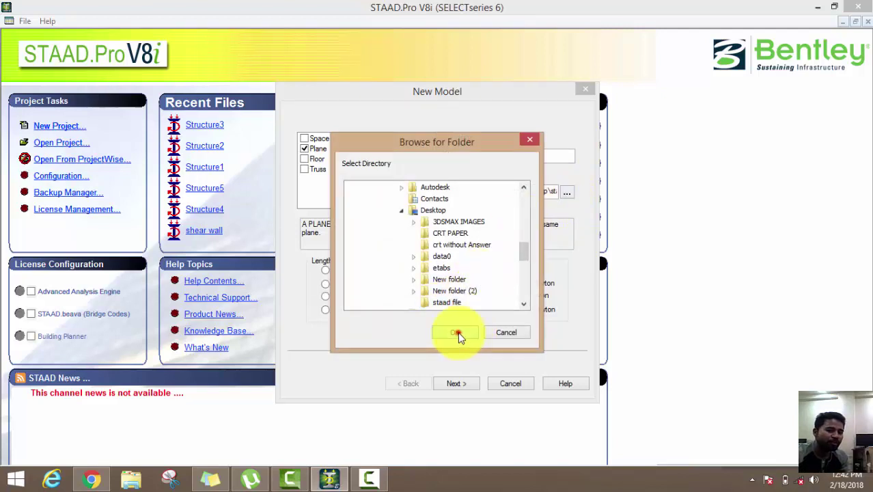
click(456, 332)
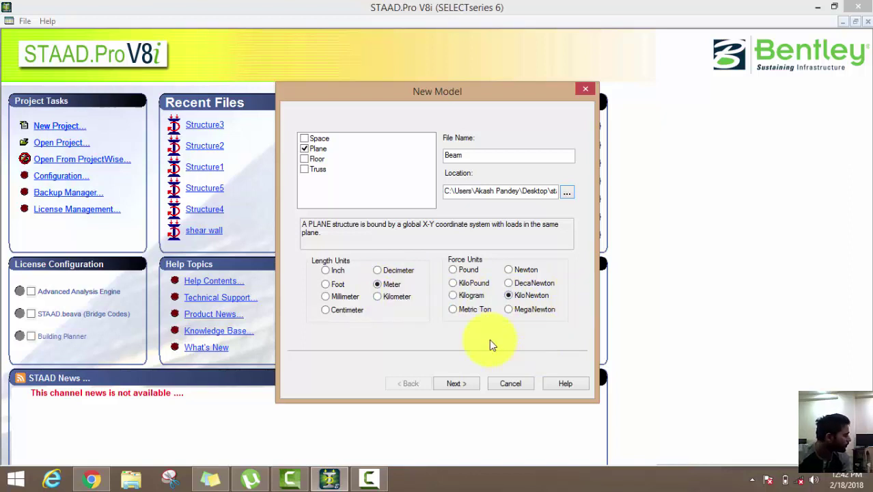
Step: Rename the model Beam1 instead of overwriting the existing file, and create it with the Add Beam option
click(465, 383)
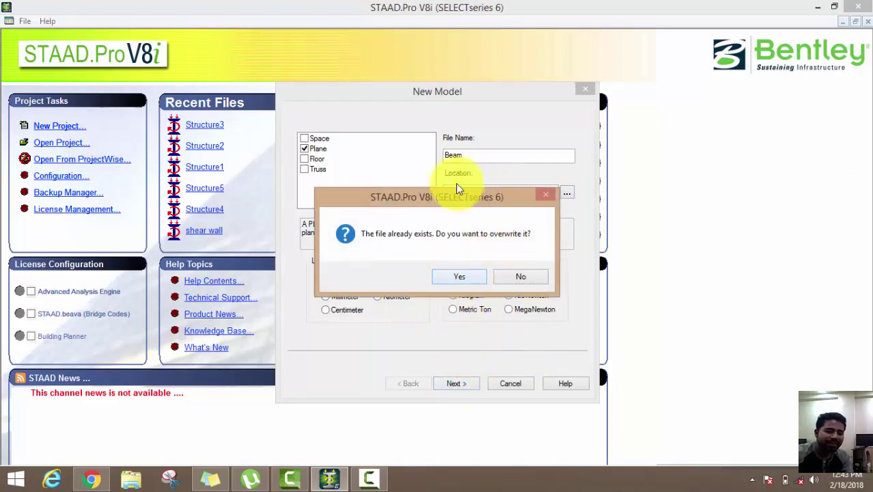
click(521, 278)
text(1)
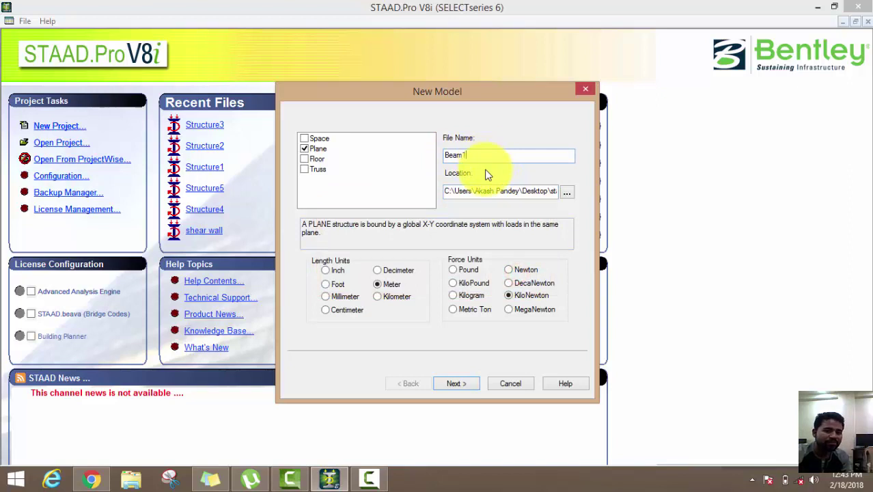
click(471, 383)
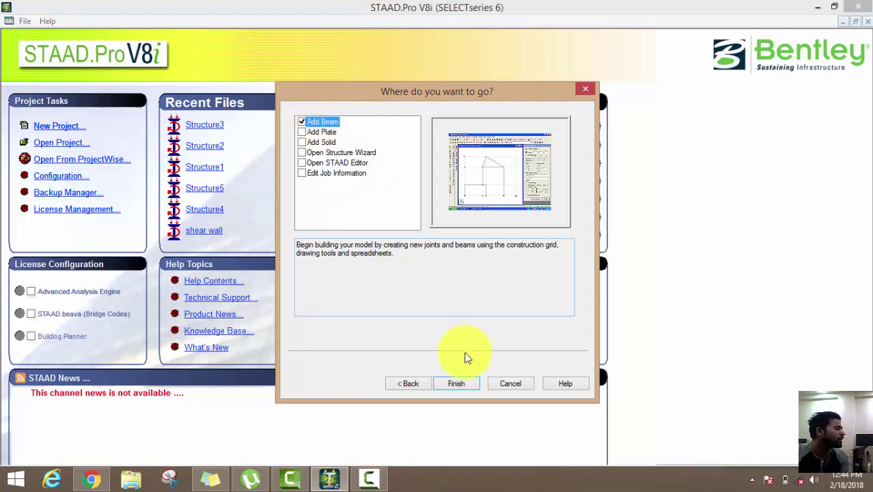
click(460, 383)
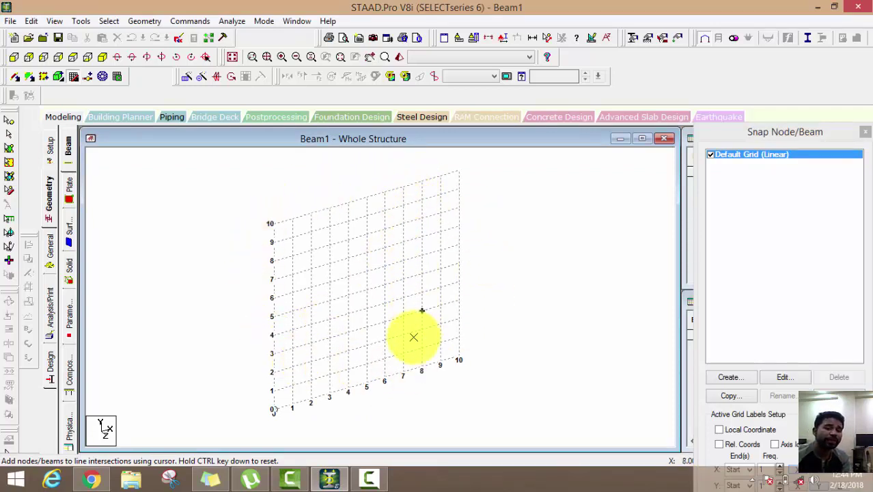
Step: Examine the default construction grid, its origin and the numbering along its X and Y axes
scroll(413, 337, up, 5)
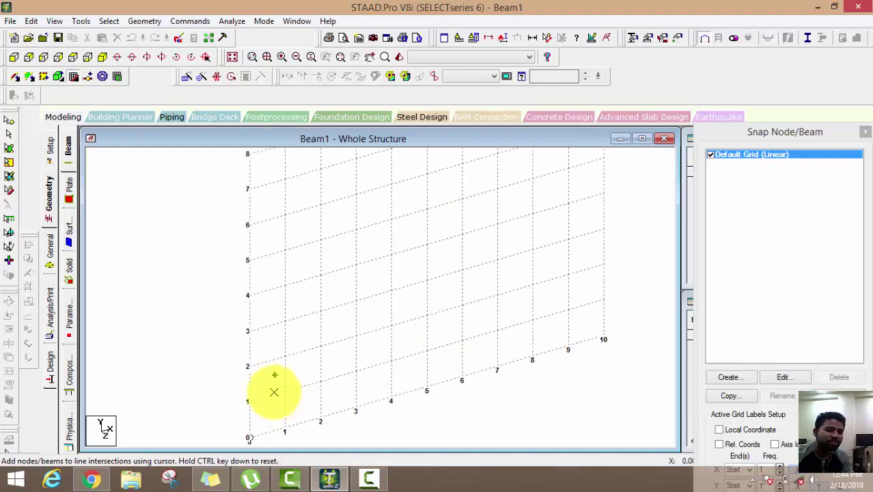
scroll(301, 362, up, 2)
scroll(308, 345, down, 2)
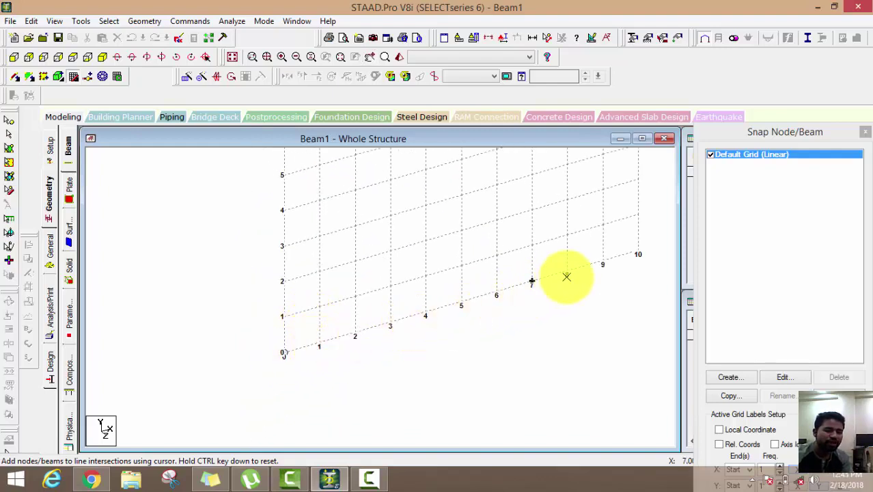
scroll(629, 341, down, 2)
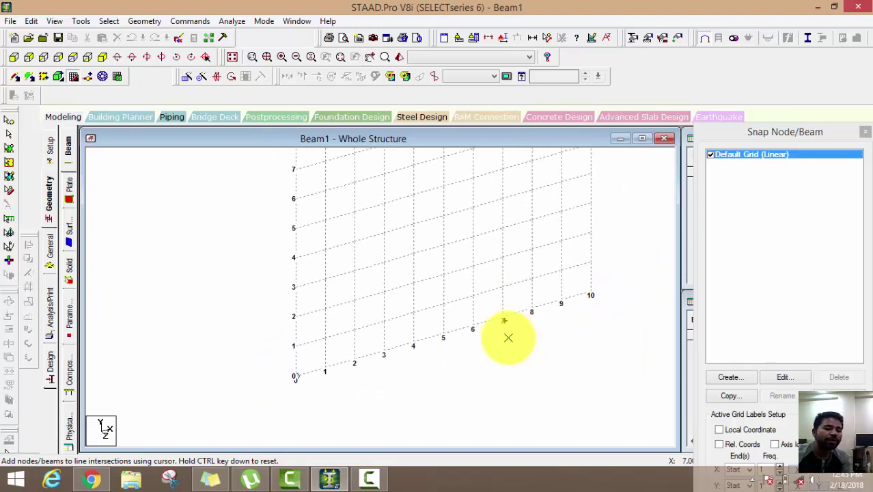
scroll(366, 410, down, 2)
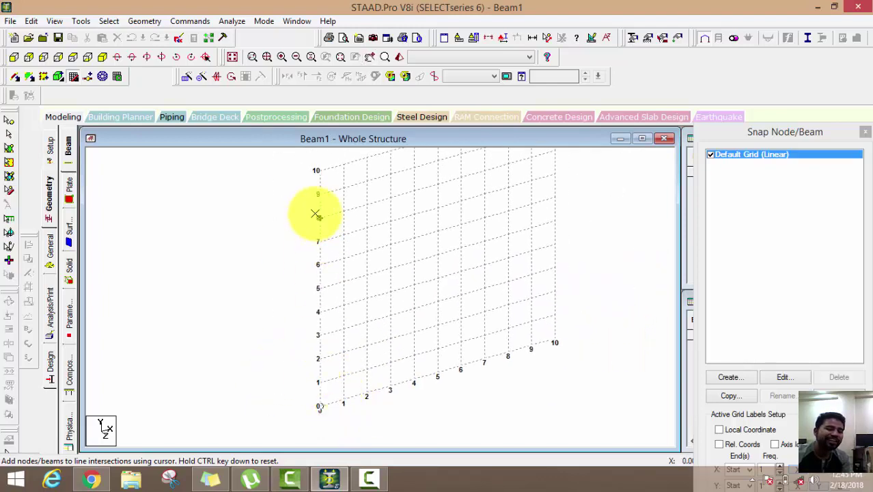
scroll(336, 282, down, 2)
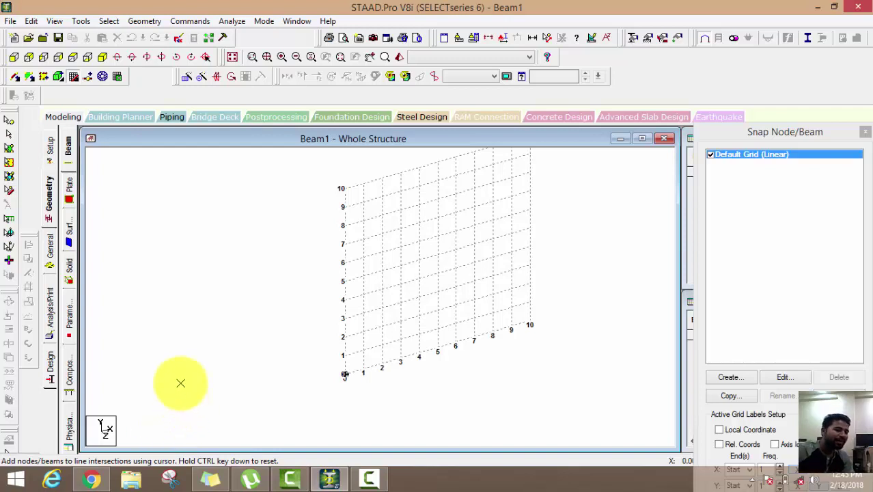
middle_drag(259, 332, 195, 370)
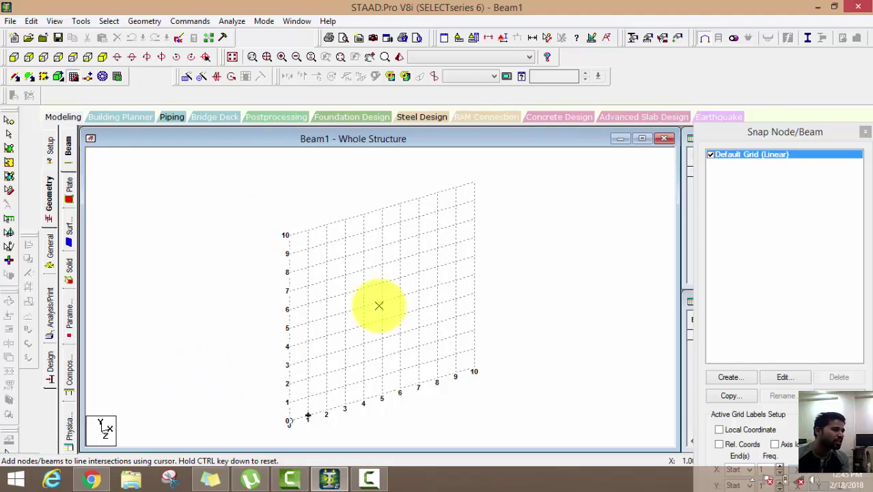
middle_drag(376, 304, 302, 280)
Step: Edit the default linear grid to have 15 construction lines on the right side for both X and Y
drag(793, 132, 767, 42)
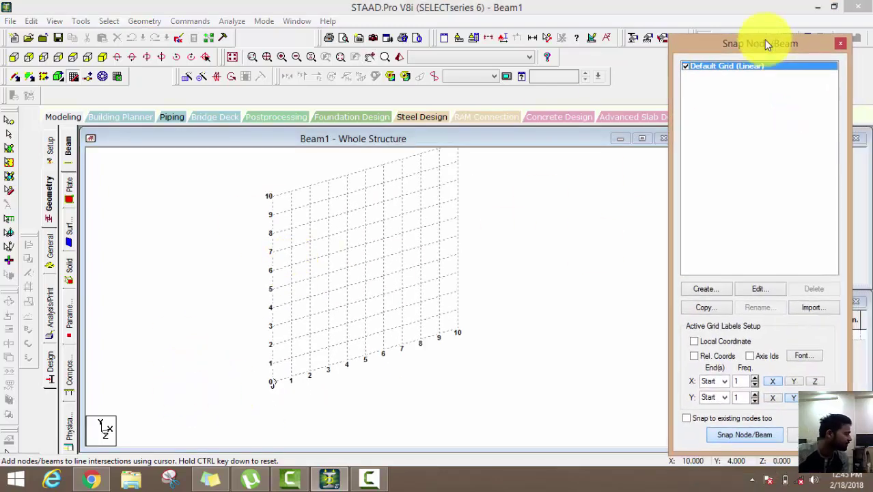
click(760, 288)
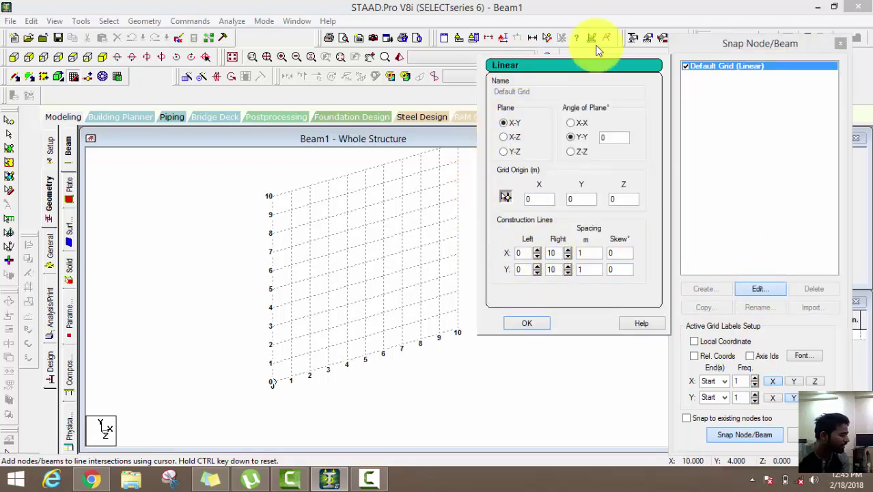
click(558, 253)
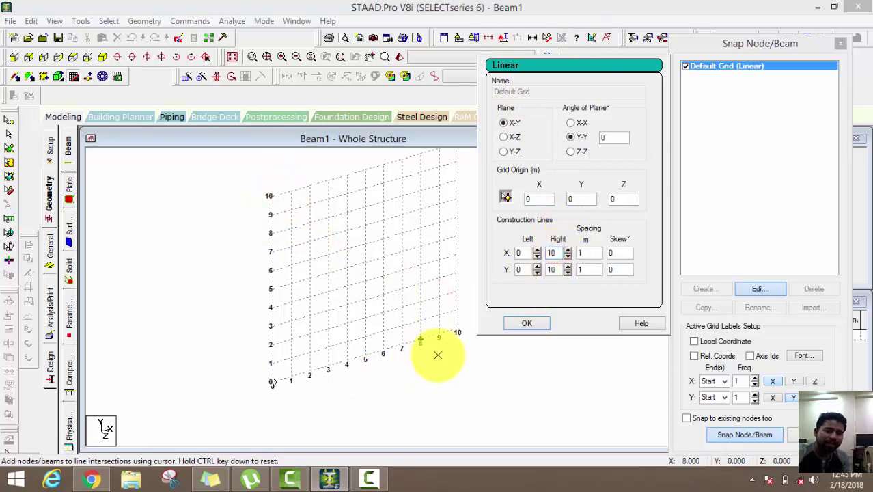
click(554, 269)
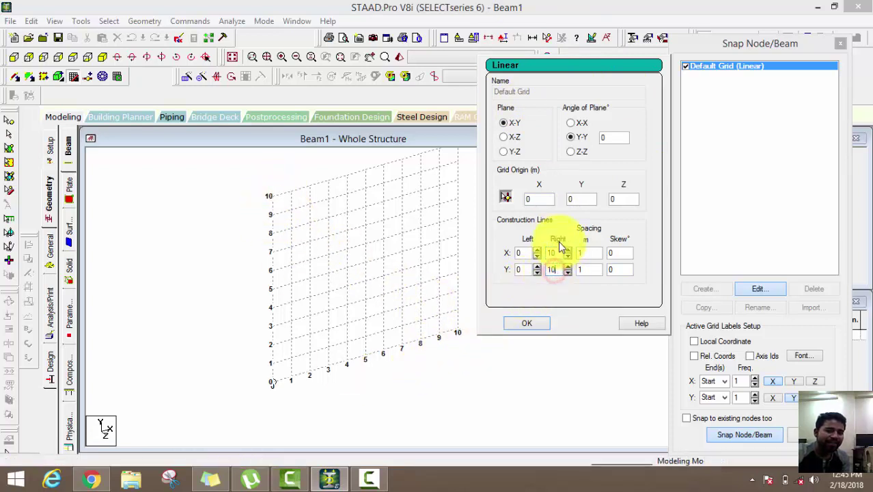
click(558, 241)
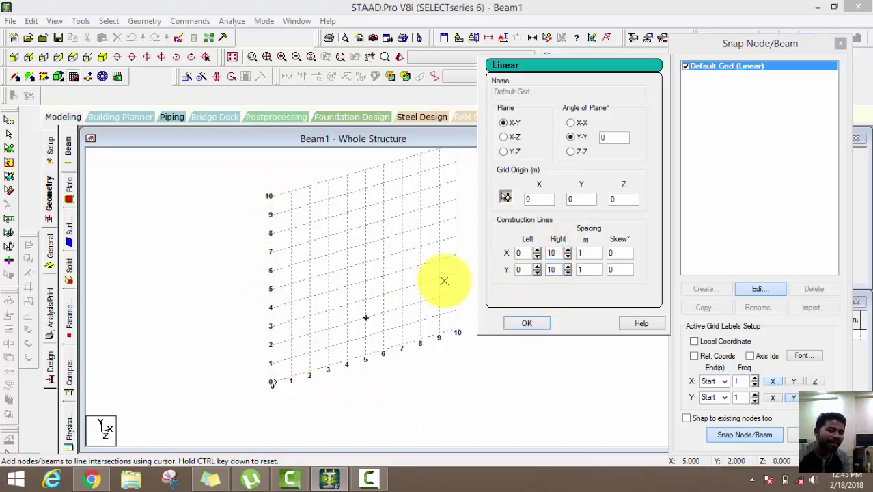
click(553, 252)
text(15)
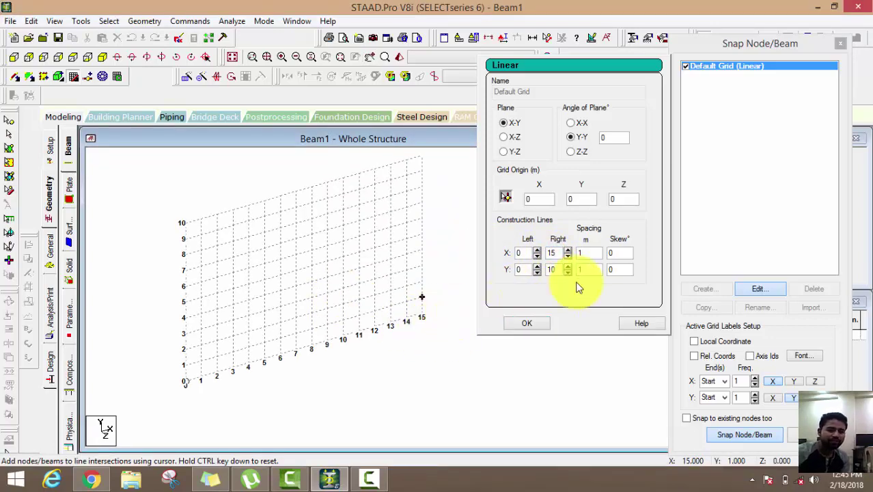
double_click(556, 269)
text(15)
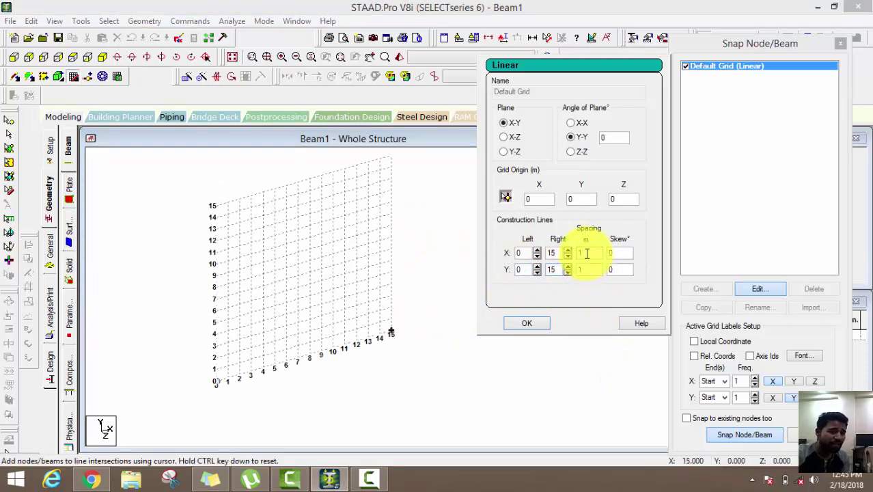
scroll(230, 400, up, 5)
scroll(256, 374, up, 2)
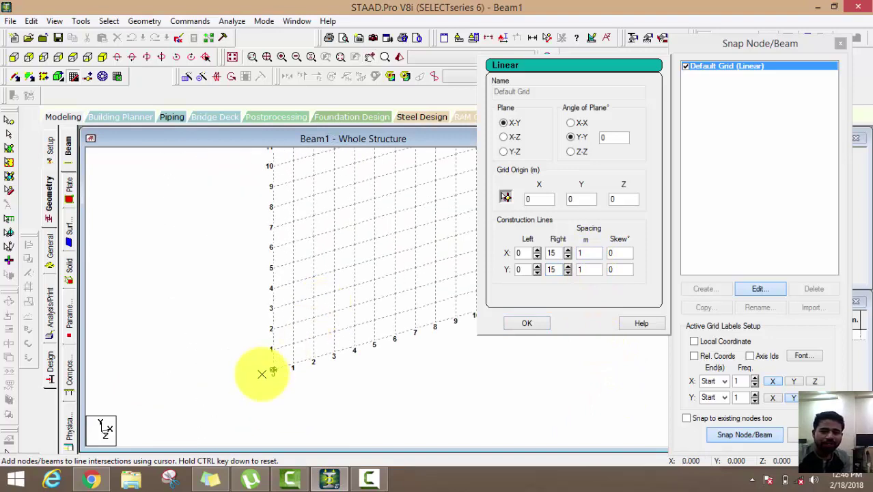